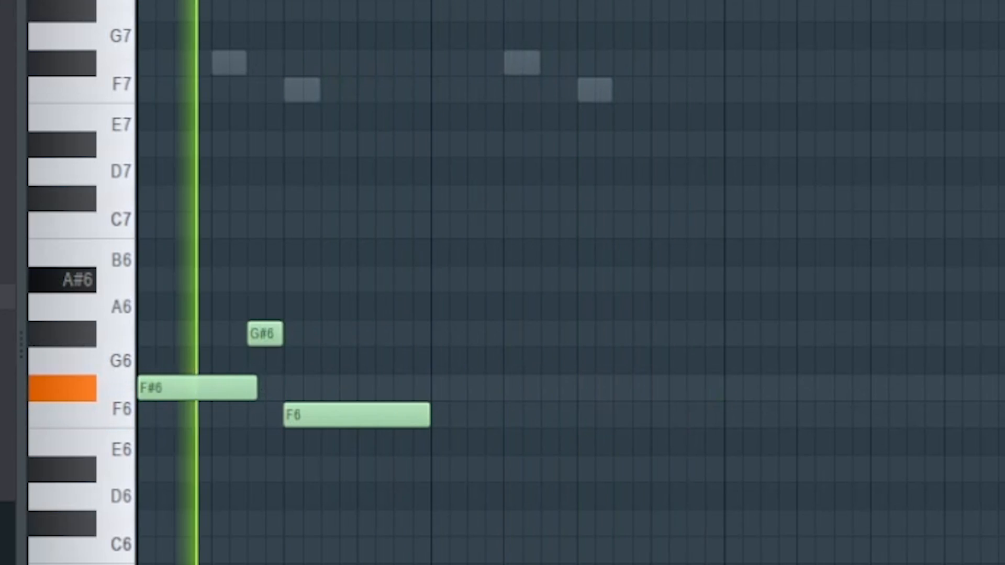
Duplicate the three-note phrase into the second bar, align its F#6 with the bar start and add an A#6 near the bar's end
{"action": "key", "text": "ctrl+b"}
{"action": "key", "text": "ctrl+d"}
{"action": "left_click_drag", "start_coordinate": [468, 391], "coordinate": [541, 392]}
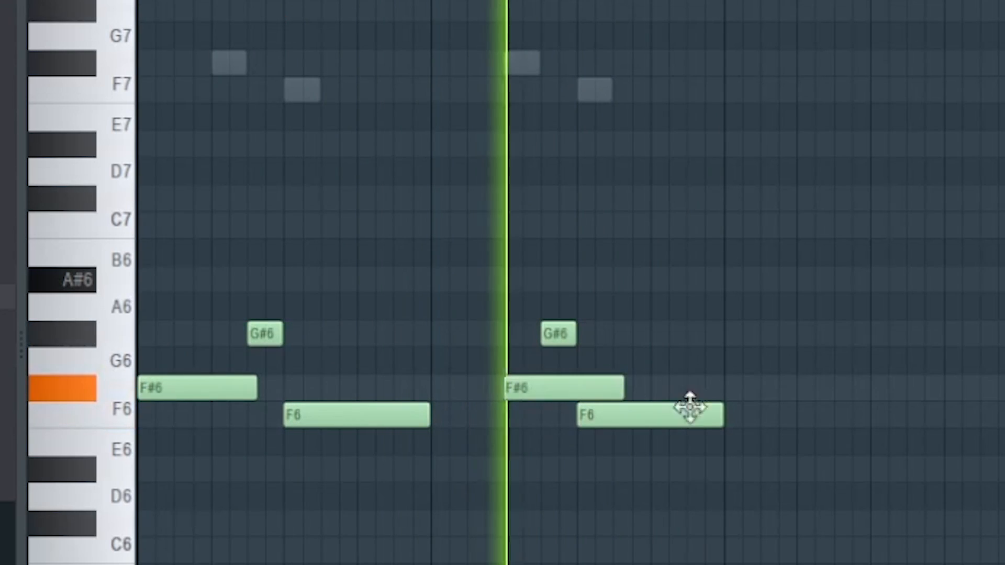
{"action": "left_click_drag", "start_coordinate": [606, 384], "coordinate": [511, 372]}
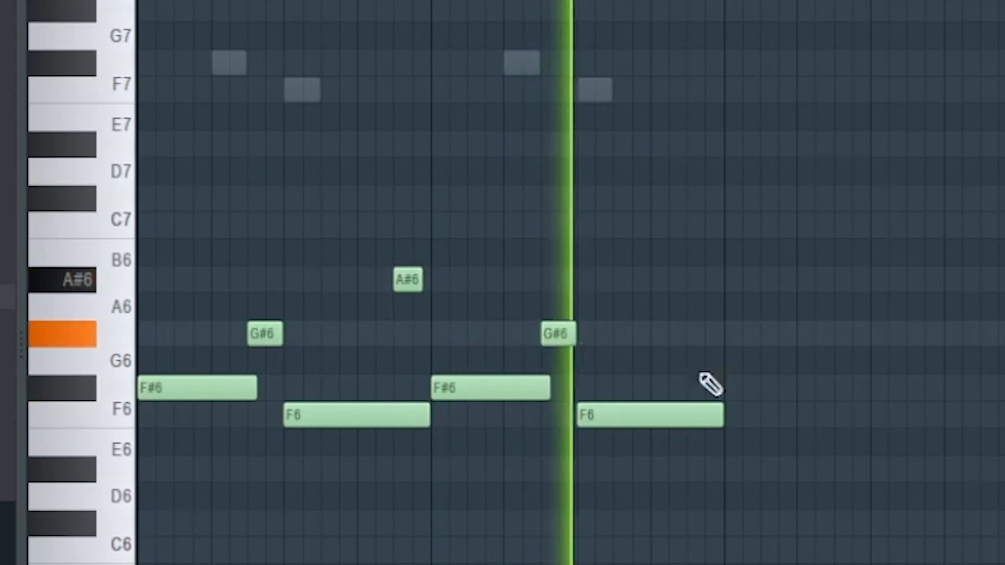
{"action": "left_click", "coordinate": [695, 281]}
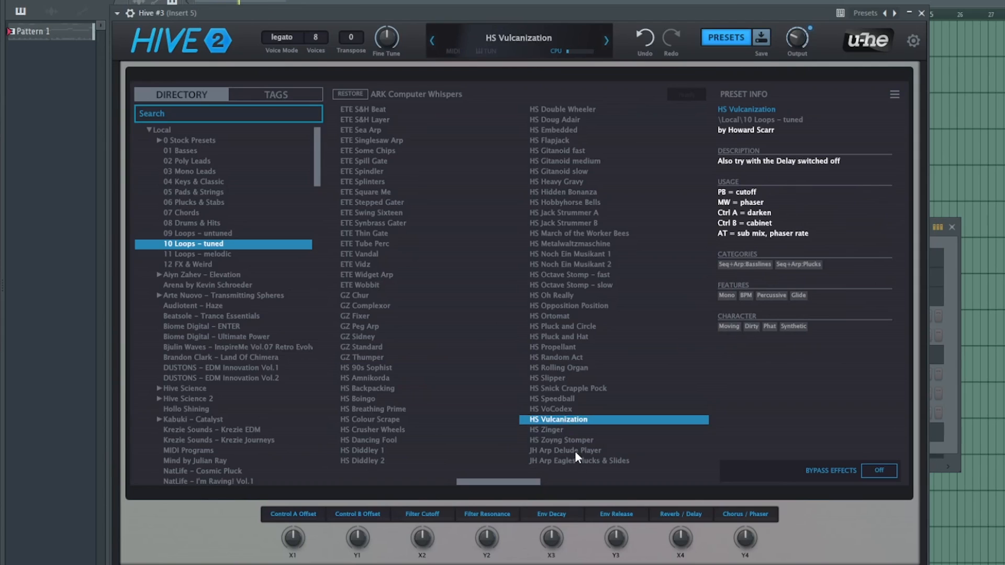
Choose another HS preset from the 10 Loops - tuned folder for Hive #3 and stop playback
{"action": "left_click", "coordinate": [560, 291]}
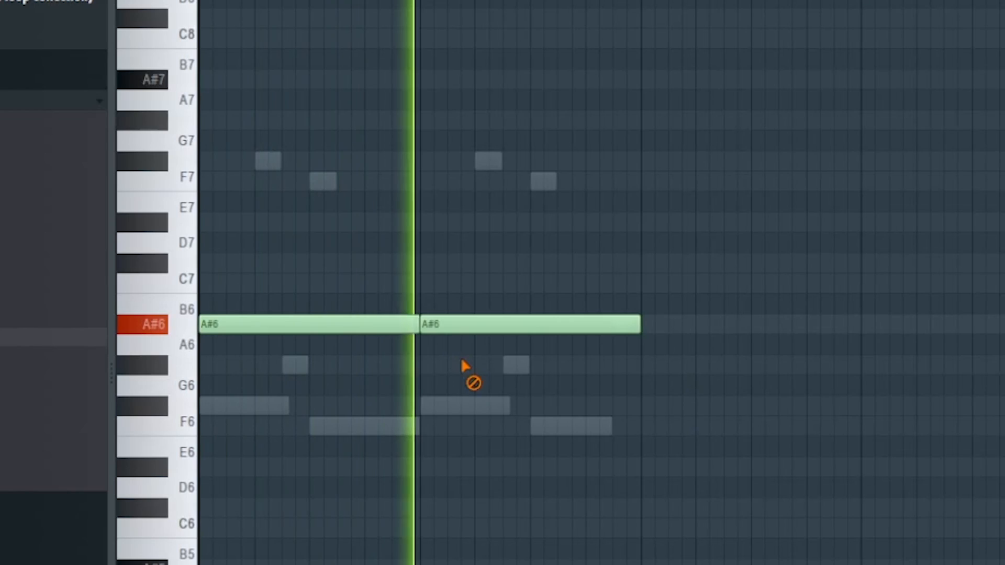
{"action": "key", "text": "space"}
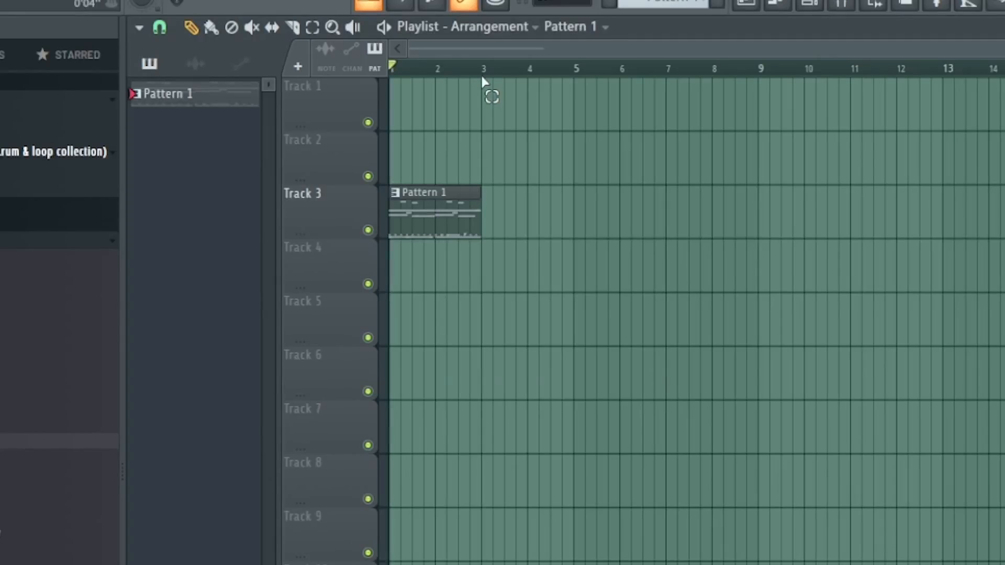
Consolidate Track 3 to audio from the track start
{"action": "right_click", "coordinate": [359, 195]}
{"action": "mouse_move", "coordinate": [460, 515]}
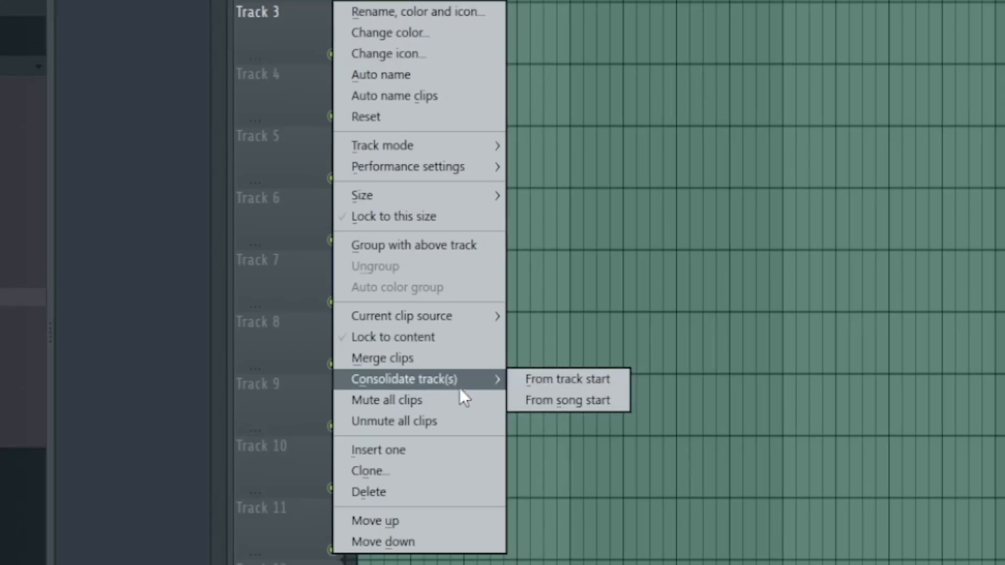
{"action": "left_click", "coordinate": [566, 385]}
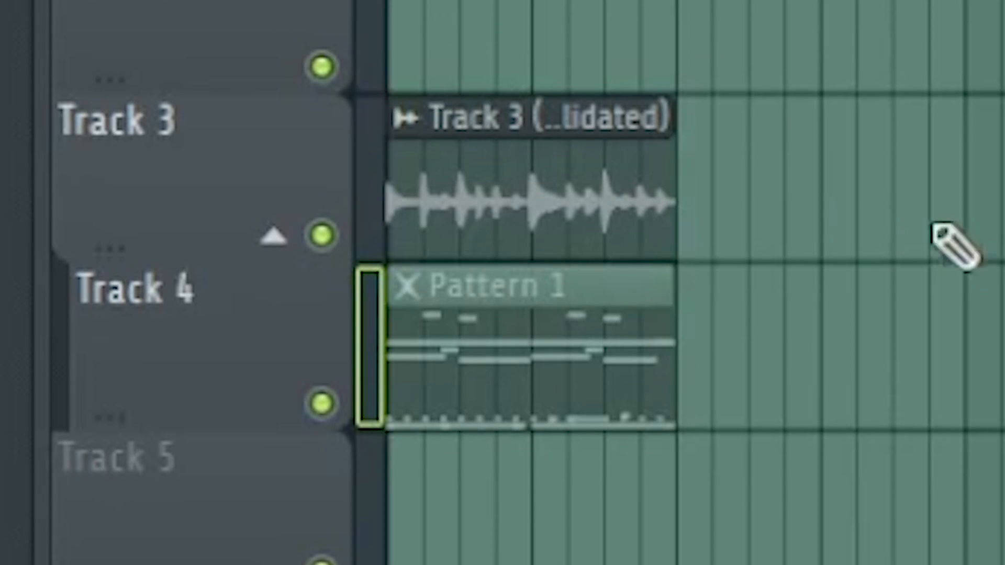
Mute the Hive #3 channel and lock its mute state
{"action": "key", "text": "space"}
{"action": "left_click", "coordinate": [320, 96]}
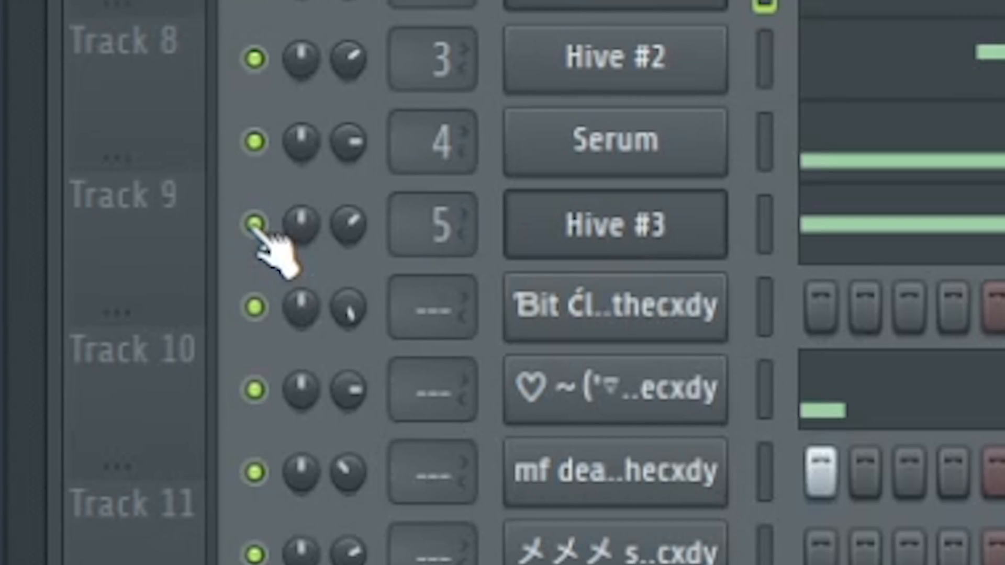
{"action": "right_click", "coordinate": [255, 224]}
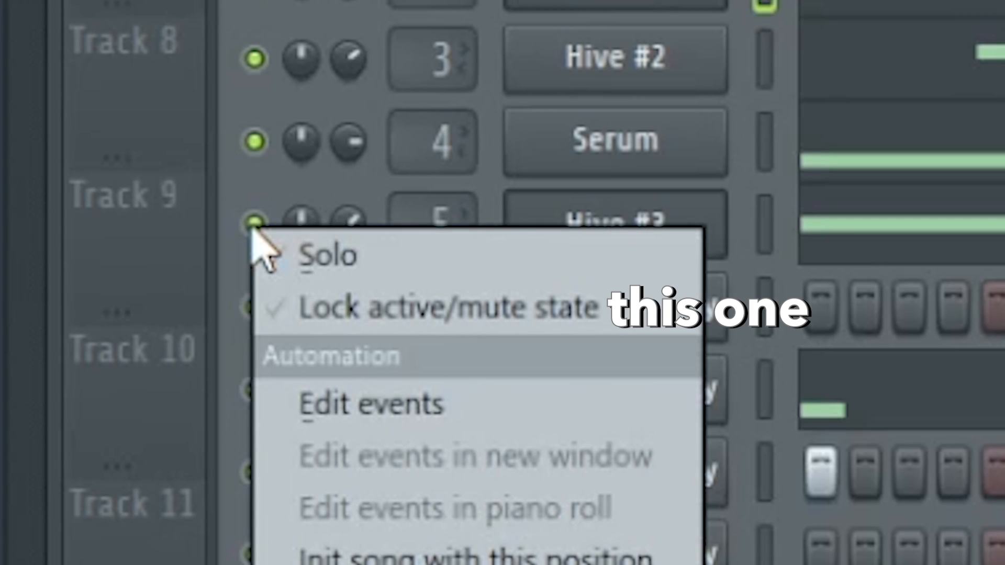
{"action": "left_click", "coordinate": [253, 227]}
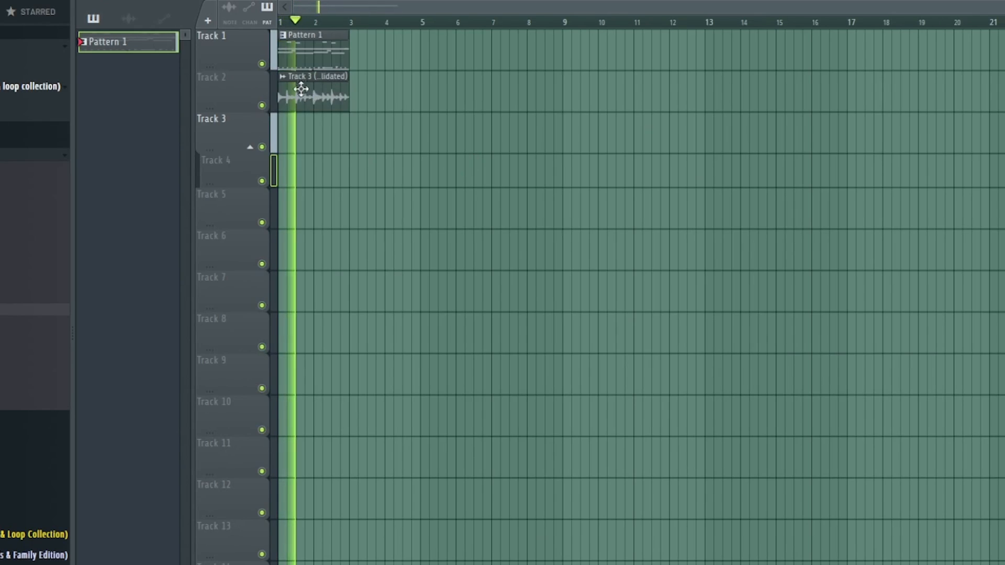
Route the Track 3 (consolidated) clip to the mixer and lower the high-cut frequency in its Fruity parametric EQ 2
{"action": "left_click", "coordinate": [301, 89]}
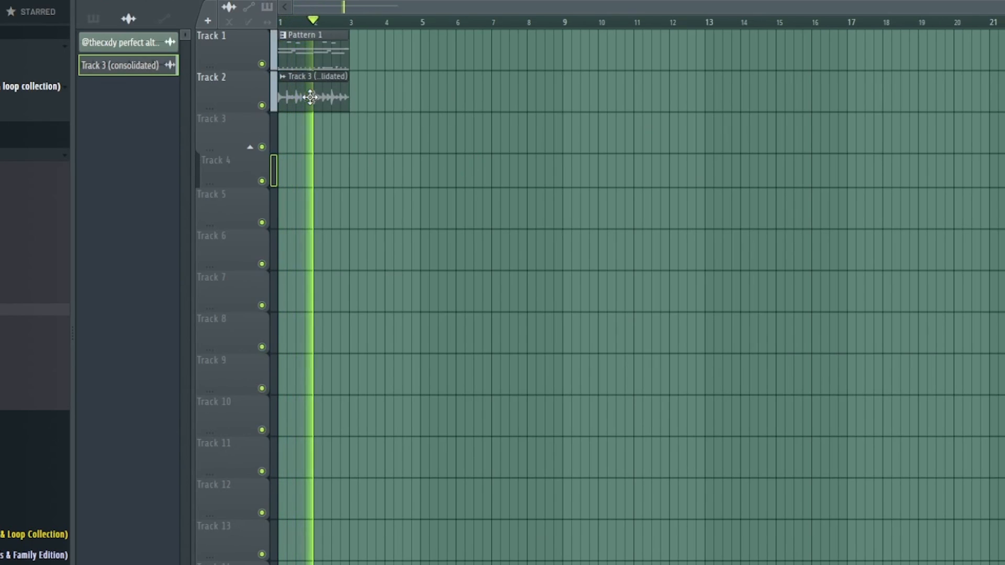
{"action": "double_click", "coordinate": [323, 86]}
{"action": "left_click", "coordinate": [440, 364]}
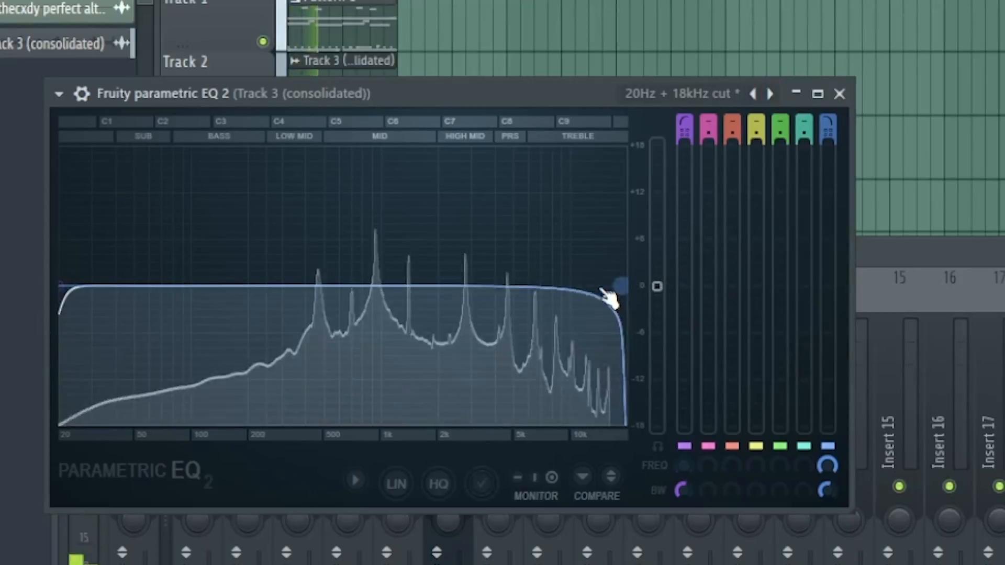
{"action": "left_click_drag", "start_coordinate": [608, 298], "coordinate": [559, 285]}
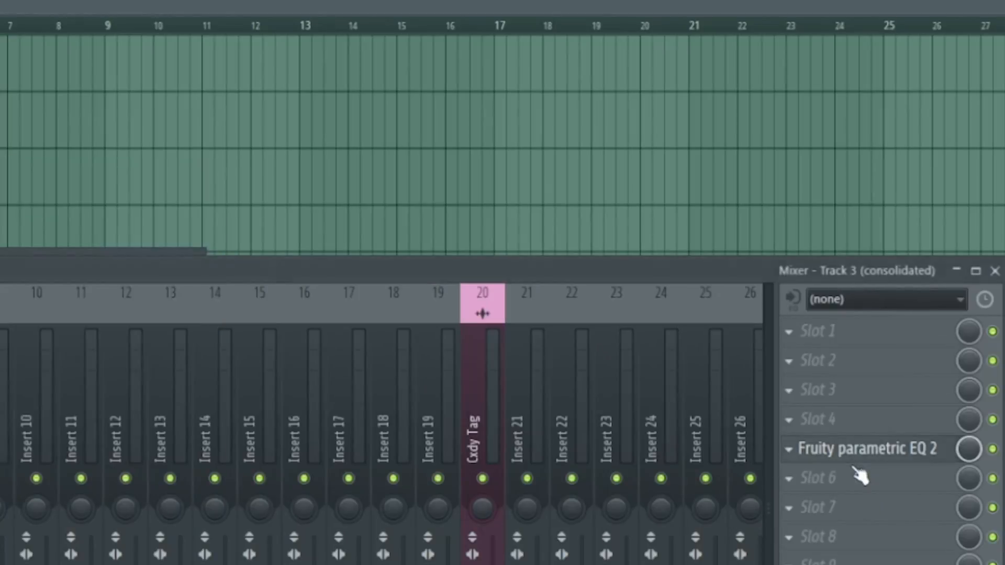
Add FilterFreak2 in the slot below the EQ and browse its presets past Band Chaser and ComeTogether
{"action": "left_click", "coordinate": [859, 476]}
{"action": "mouse_move", "coordinate": [813, 478]}
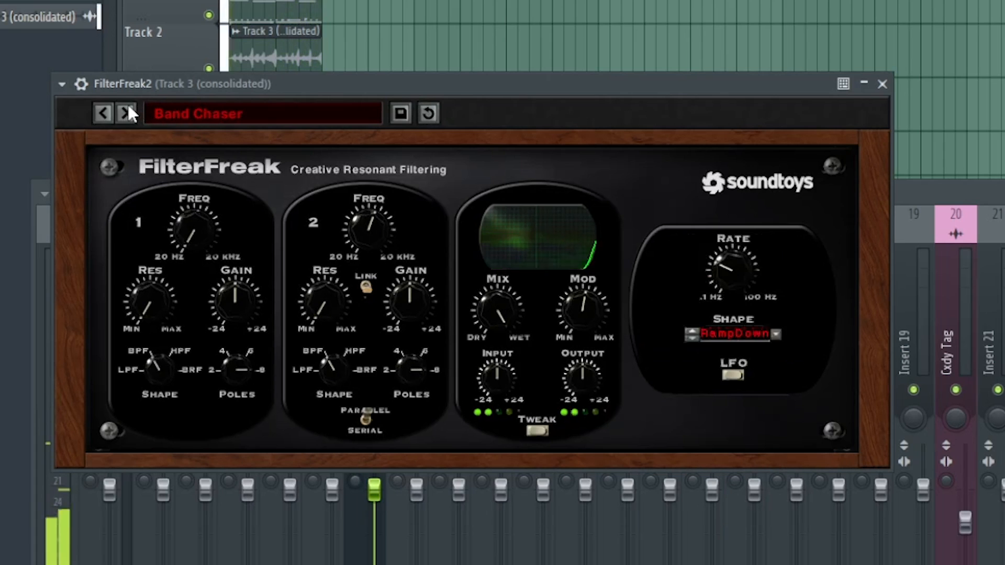
{"action": "left_click", "coordinate": [126, 112]}
{"action": "key", "text": "F12"}
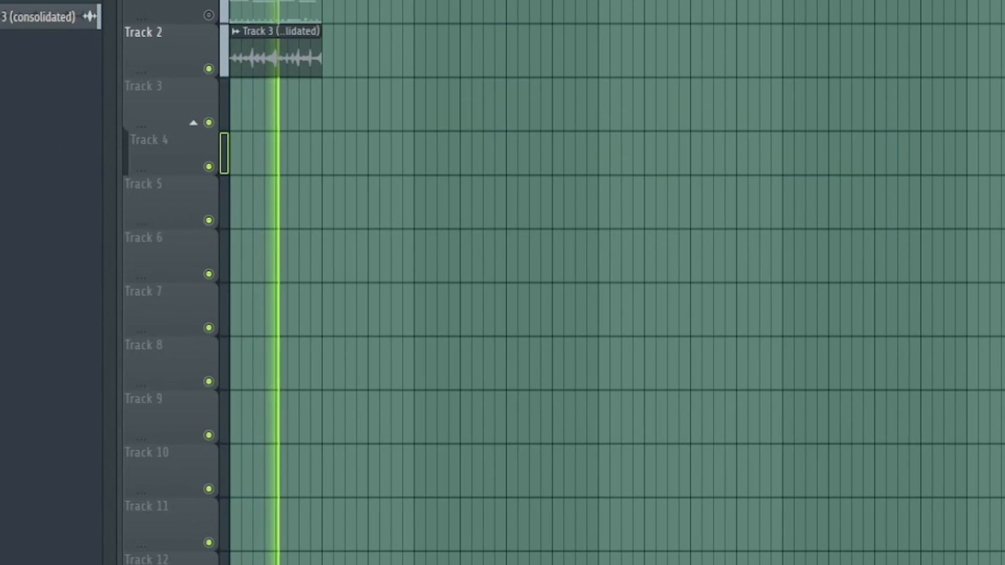
{"action": "key", "text": "F9"}
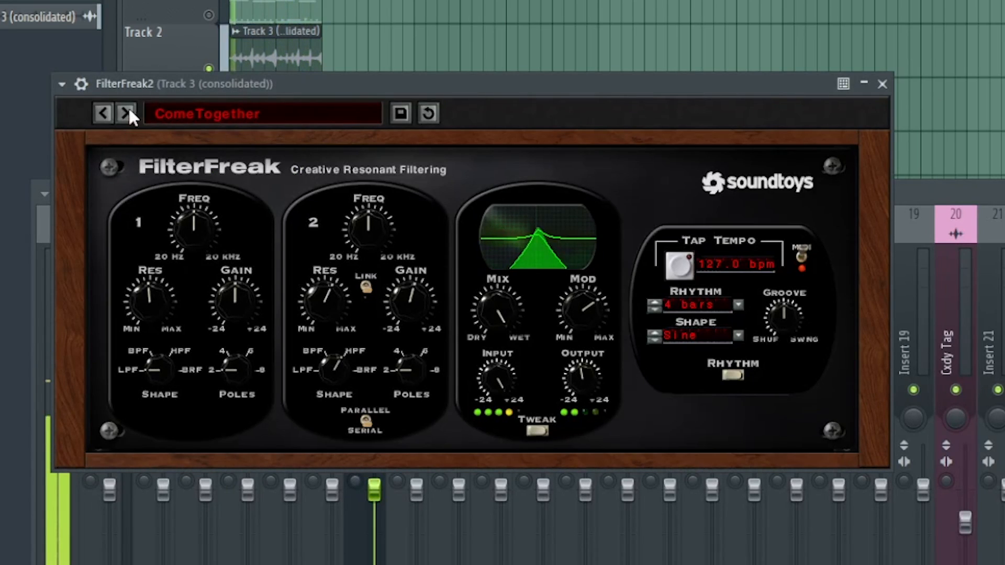
{"action": "left_click", "coordinate": [129, 109]}
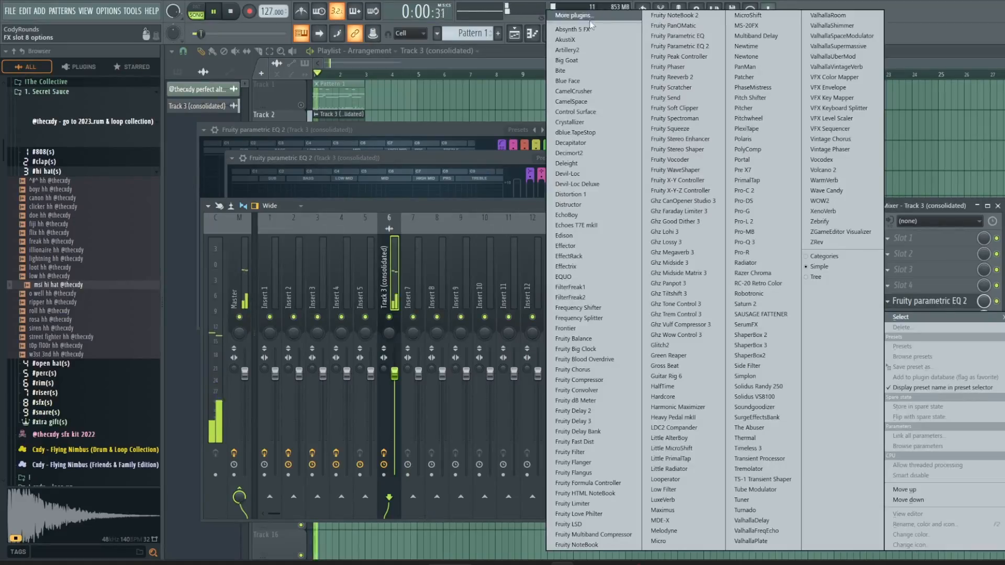
Search the plugins for "loop" and load the matching effect into mixer slot 8
{"action": "left_click", "coordinate": [595, 17]}
{"action": "type", "text": "loop"}
{"action": "double_click", "coordinate": [413, 40]}
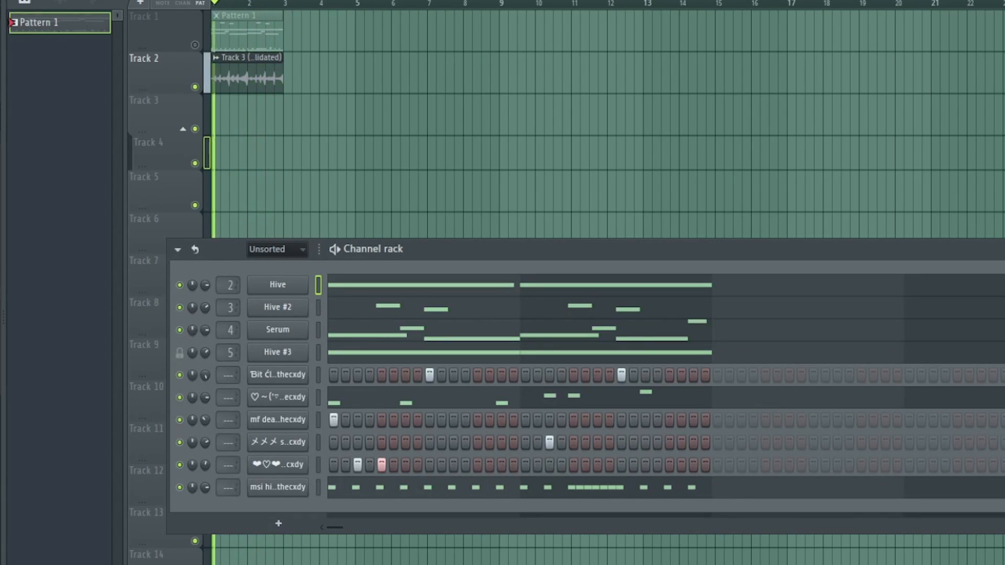
Consolidate Track 1 from the track start and move the Track 1 (consolidated) #2 clip from Track 4 into the gap on Track 1
{"action": "key", "text": "F6"}
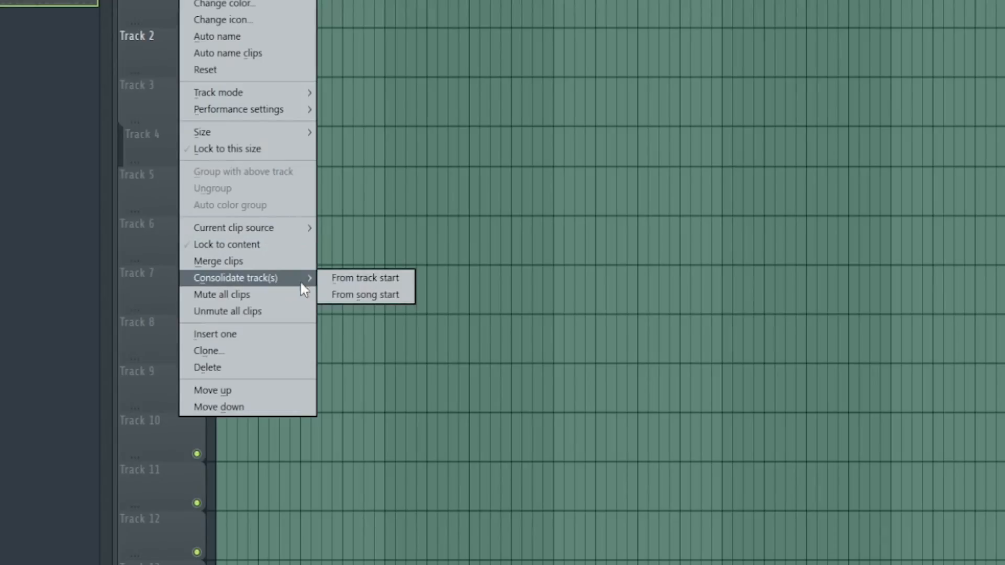
{"action": "left_click", "coordinate": [366, 278]}
{"action": "left_click", "coordinate": [684, 550]}
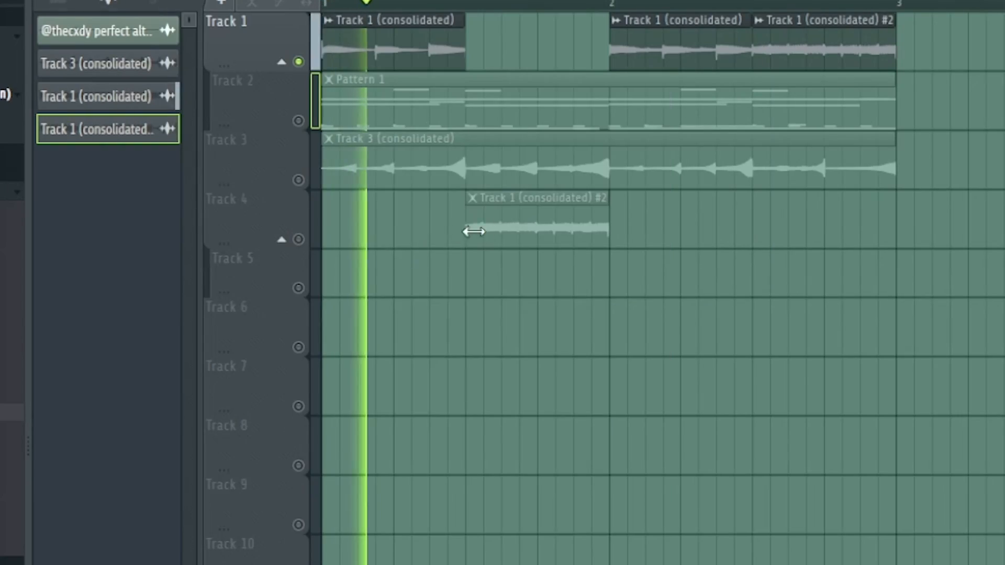
{"action": "left_click_drag", "start_coordinate": [540, 225], "coordinate": [543, 26]}
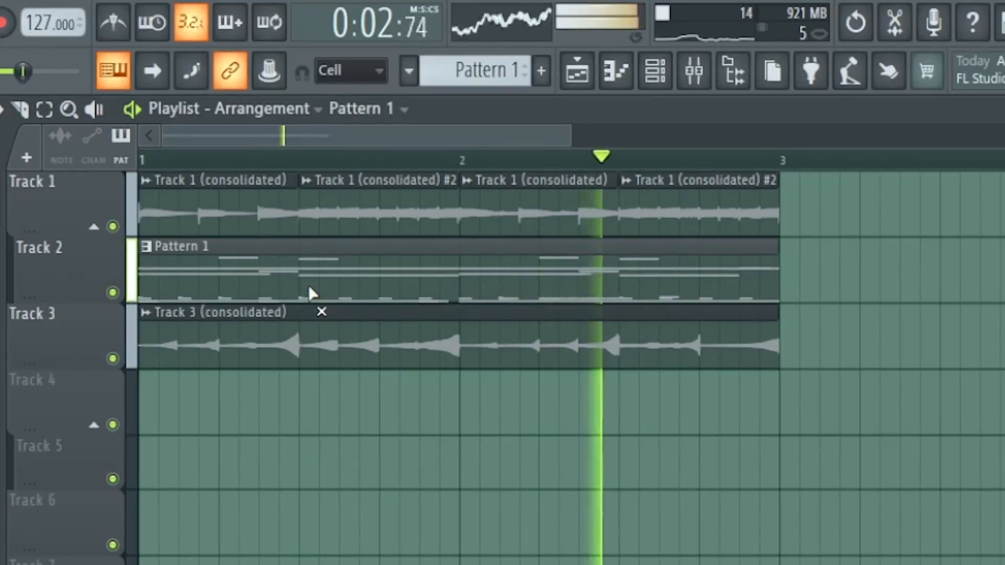
Split Pattern 1 by channel into separate patterns for each instrument and drum
{"action": "key", "text": "F6"}
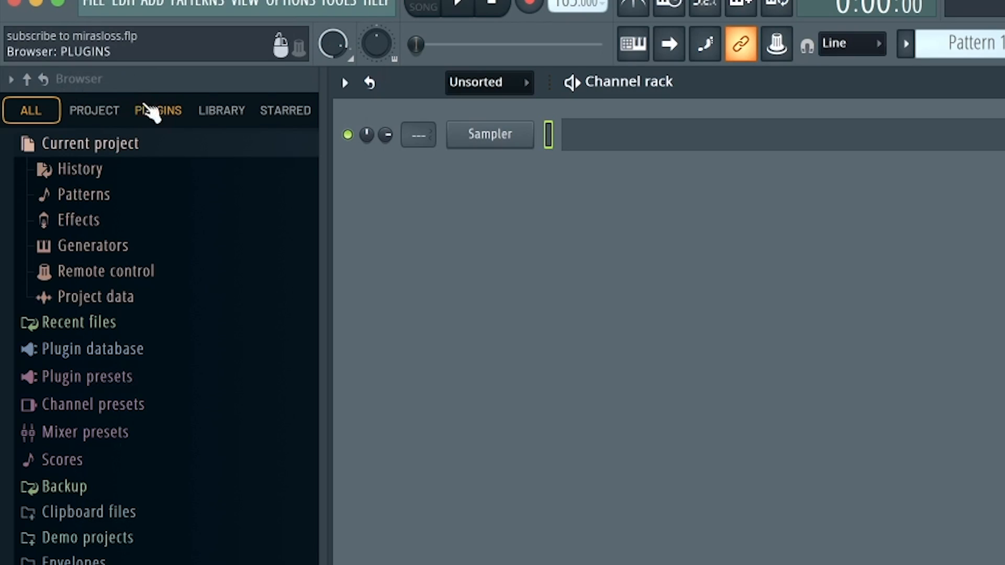
{"action": "left_click", "coordinate": [99, 4]}
{"action": "mouse_move", "coordinate": [129, 209]}
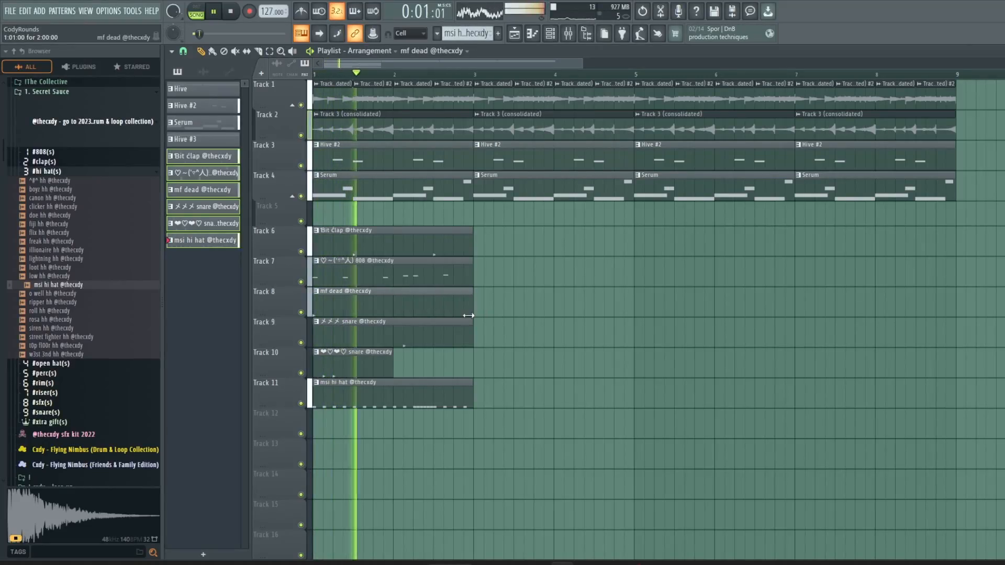
Duplicate the drum clips on Tracks 6–11 through bar 8 and clear bars 1–4 on every track except Track 1
{"action": "key", "text": "ctrl+b"}
{"action": "key", "text": "ctrl+b"}
{"action": "key", "text": "Delete"}
{"action": "left_click_drag", "start_coordinate": [445, 414], "coordinate": [593, 130]}
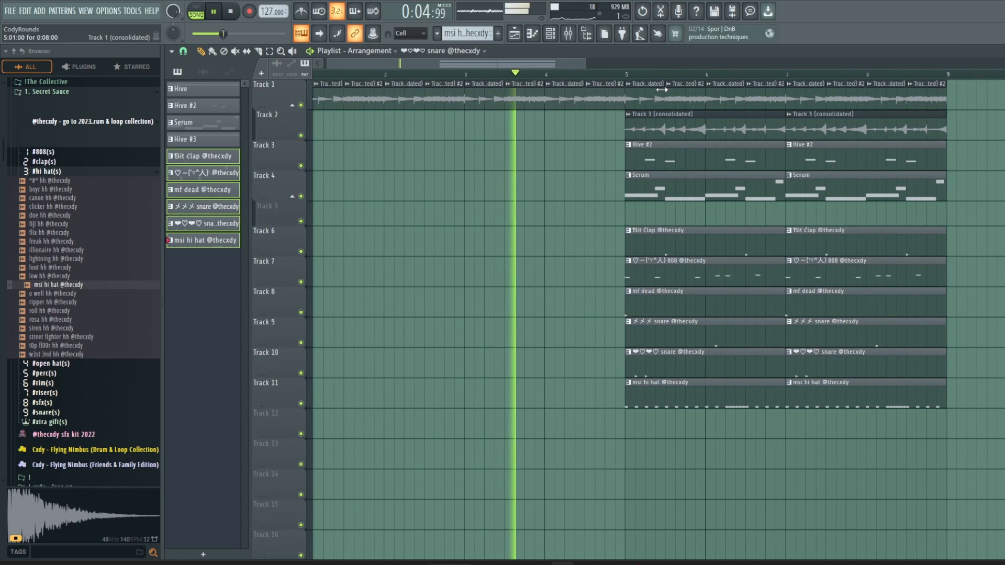
Duplicate bars 5–8 into bars 9–12 and delete the Hive #2 and Serum clips from bars 5–8
{"action": "left_click_drag", "start_coordinate": [662, 90], "coordinate": [989, 224]}
{"action": "key", "text": "ctrl+b"}
{"action": "left_click_drag", "start_coordinate": [391, 165], "coordinate": [390, 164]}
{"action": "key", "text": "Delete"}
{"action": "scroll", "coordinate": [640, 272], "scroll_direction": "down", "scroll_amount": 3}
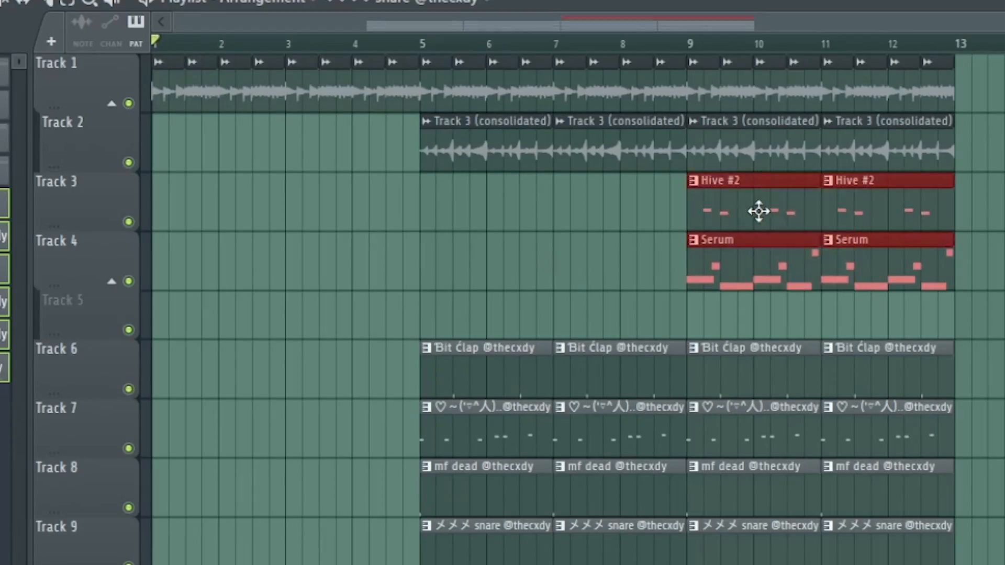
Try to move the Hive #2 and Serum clips from bar 9 to the beginning of the arrangement
{"action": "left_click_drag", "start_coordinate": [758, 211], "coordinate": [223, 212]}
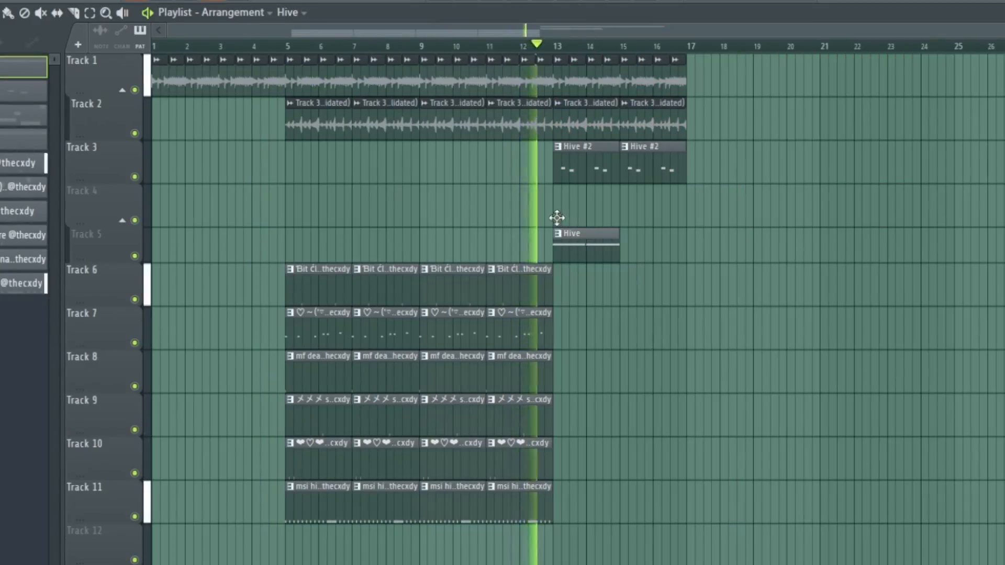
Duplicate the Hive clip at bar 13 to fill bars 13–16 and move the clips from Track 5 to Track 4
{"action": "key", "text": "F6"}
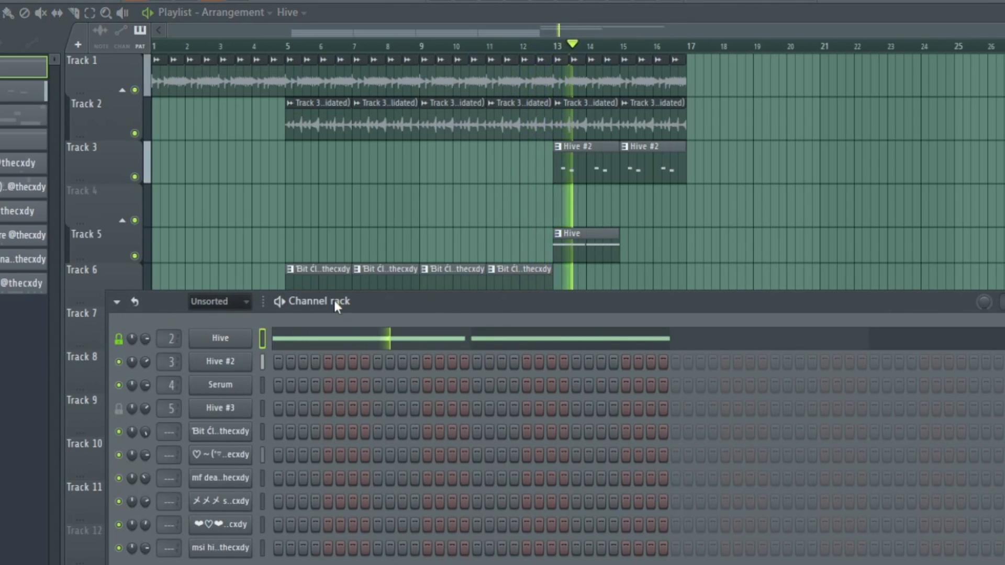
{"action": "key", "text": "F6"}
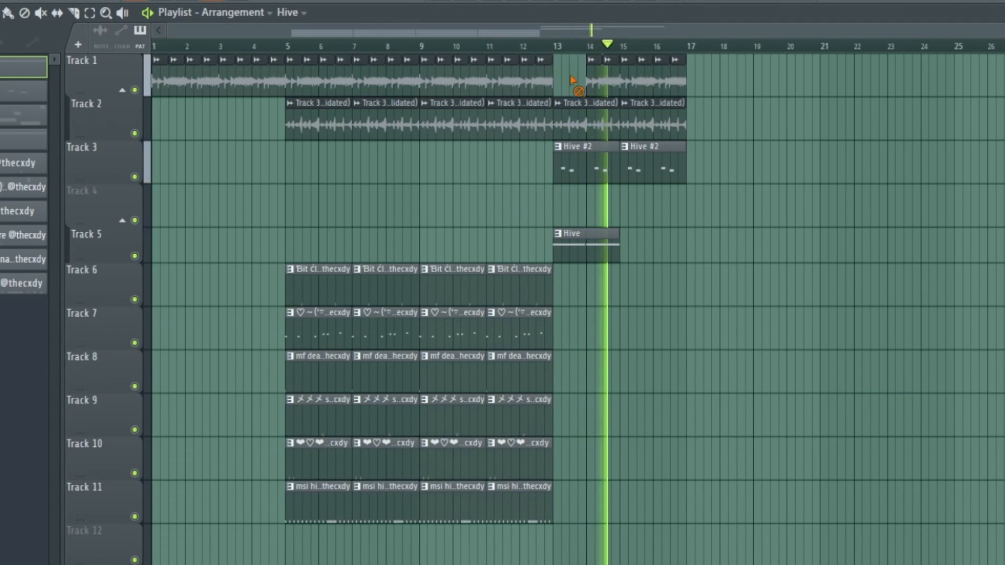
{"action": "left_click_drag", "start_coordinate": [661, 264], "coordinate": [512, 229]}
{"action": "key", "text": "ctrl+b"}
{"action": "left_click_drag", "start_coordinate": [584, 245], "coordinate": [584, 201]}
Extend the clips on Tracks 1–3 through bar 20 and shift the four Hive clips to bars 21–28
{"action": "left_click_drag", "start_coordinate": [334, 186], "coordinate": [527, 235]}
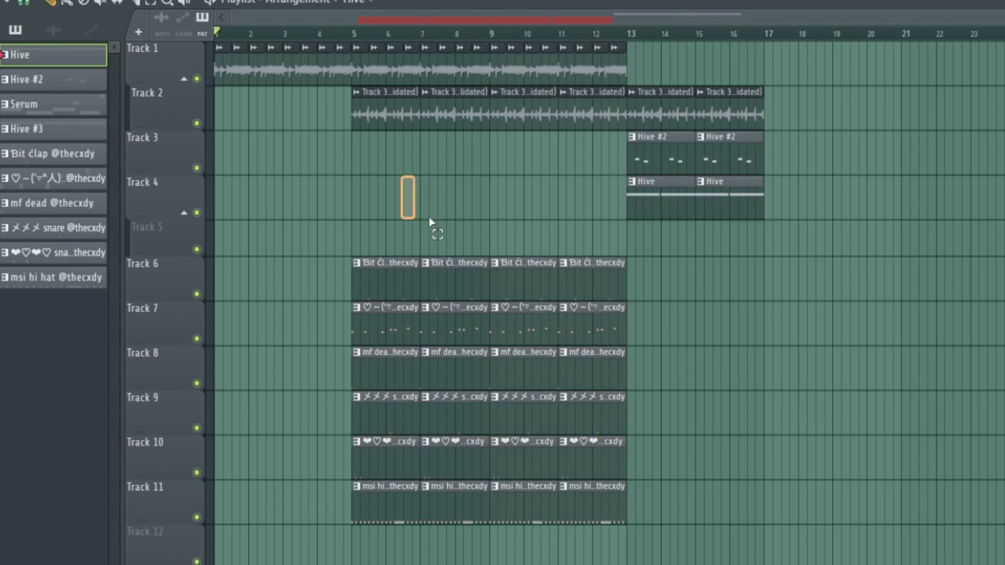
{"action": "left_click_drag", "start_coordinate": [600, 224], "coordinate": [600, 224]}
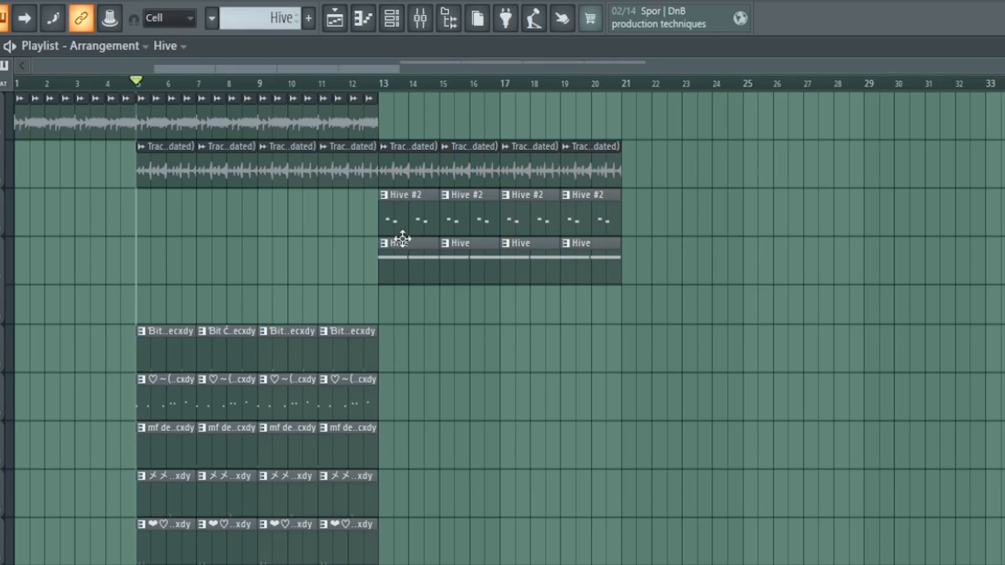
{"action": "left_click_drag", "start_coordinate": [397, 240], "coordinate": [591, 267]}
{"action": "key", "text": "ctrl+b"}
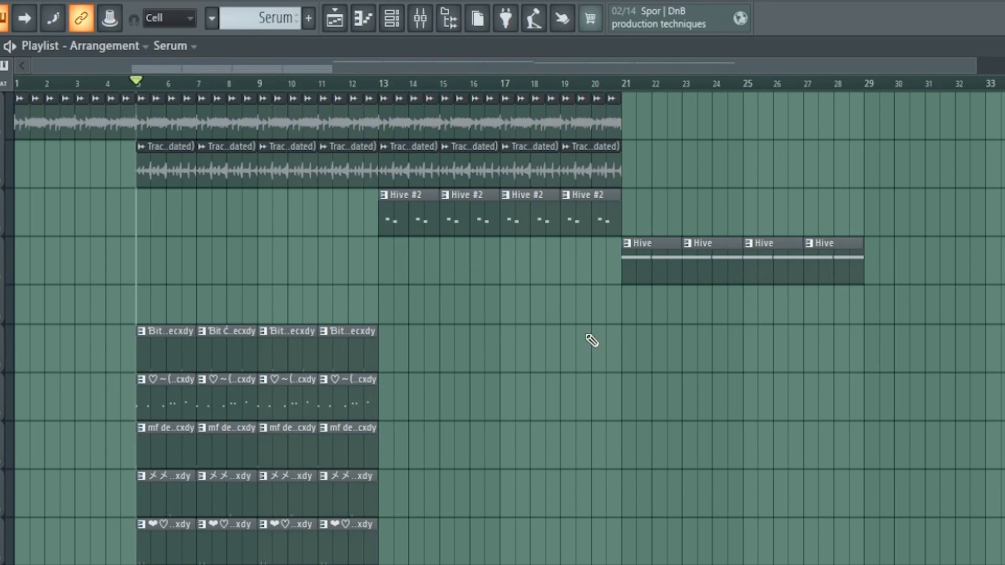
Place four Serum clips on Track 5 in bars 29–36 and duplicate the Hive clips through bar 36
{"action": "left_click_drag", "start_coordinate": [893, 306], "coordinate": [994, 306]}
{"action": "left_click_drag", "start_coordinate": [768, 236], "coordinate": [524, 256]}
{"action": "key", "text": "ctrl+b"}
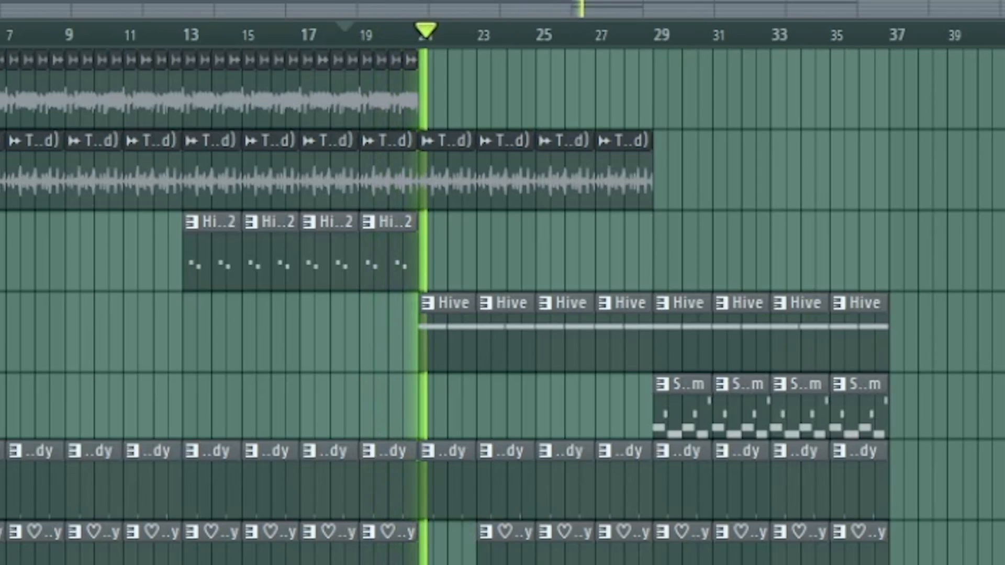
Copy the four Serum clips to bars 21–28 and delete the ones in bars 29–36
{"action": "left_click_drag", "start_coordinate": [678, 395], "coordinate": [444, 396]}
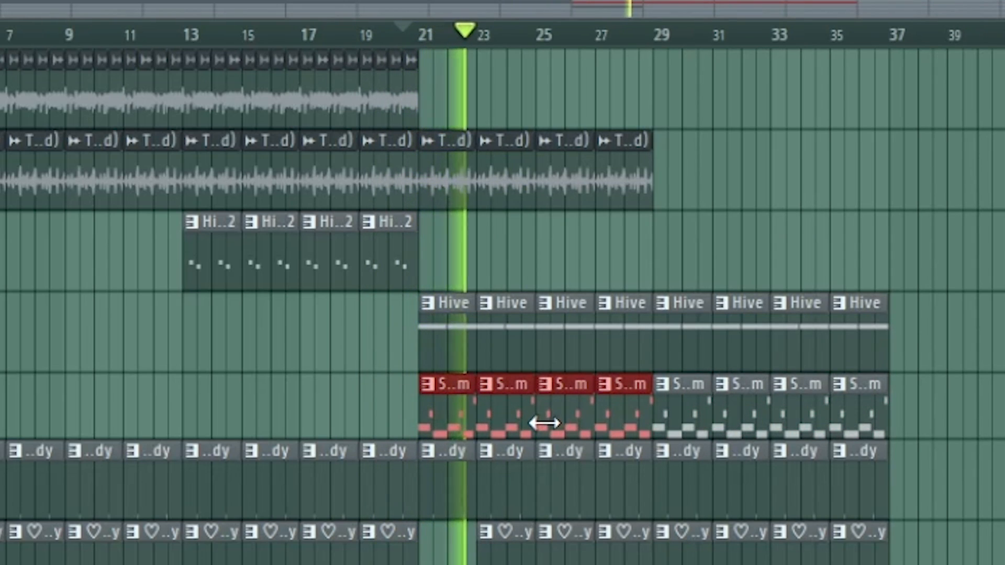
{"action": "left_click_drag", "start_coordinate": [581, 414], "coordinate": [882, 425]}
{"action": "key", "text": "ctrl+z"}
{"action": "left_click_drag", "start_coordinate": [685, 415], "coordinate": [882, 419]}
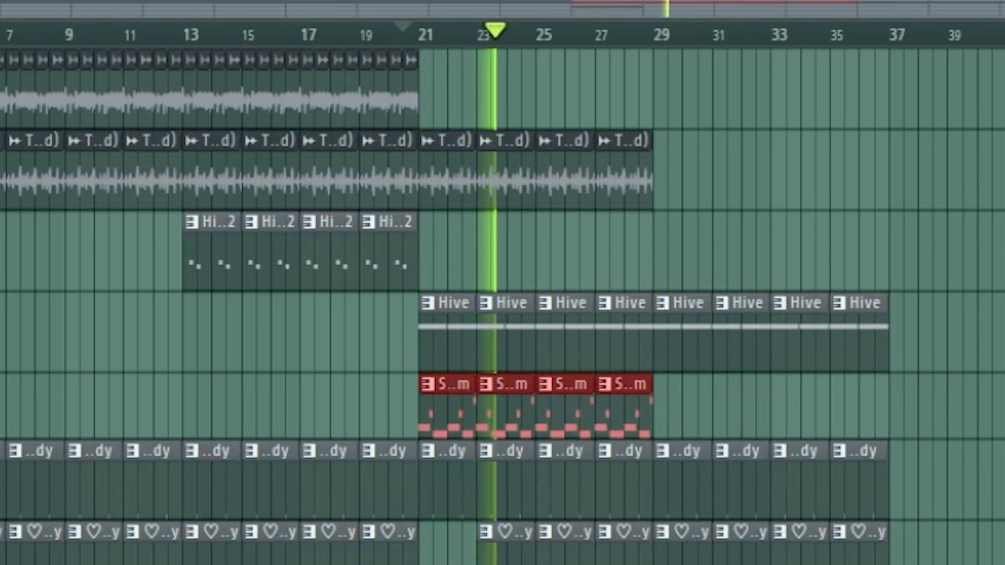
{"action": "key", "text": "ctrl+d"}
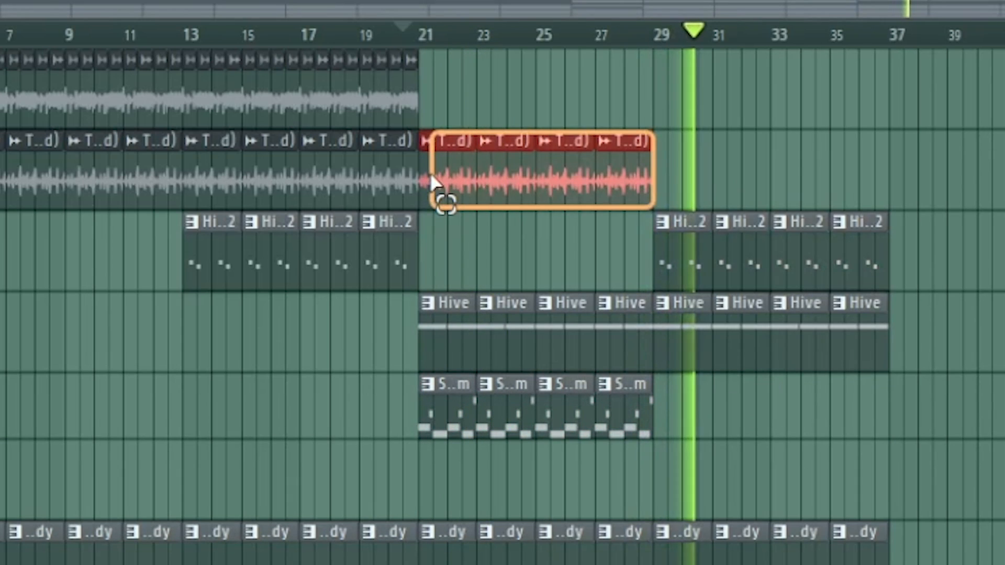
Duplicate the four selected Track 2 clips into bars 29–36 and replace the Hive clips in those bars with fresh duplicates
{"action": "key", "text": "ctrl+b"}
{"action": "left_click_drag", "start_coordinate": [644, 328], "coordinate": [885, 327]}
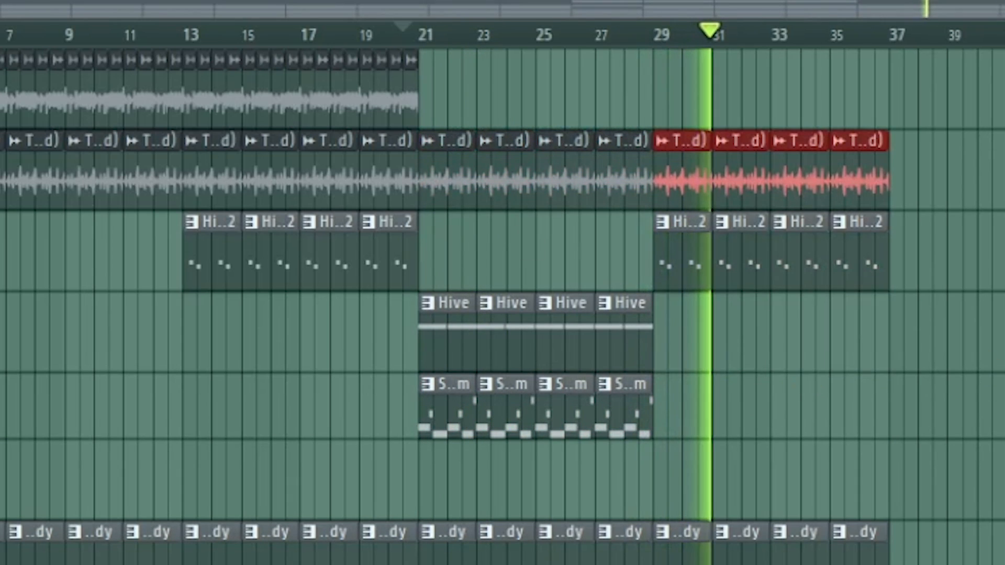
{"action": "left_click_drag", "start_coordinate": [711, 399], "coordinate": [442, 410]}
{"action": "key", "text": "ctrl+b"}
{"action": "key", "text": "ctrl+d"}
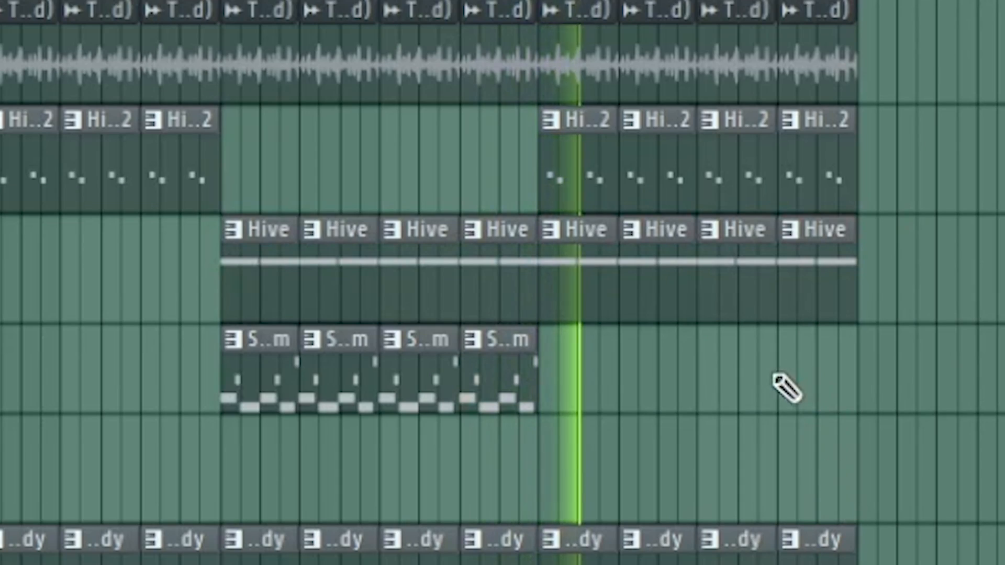
Make the Hive clip at bar 29 a unique pattern and replace the remaining Hive clips through bar 36 with copies of it
{"action": "left_click", "coordinate": [548, 228]}
{"action": "left_click", "coordinate": [655, 488]}
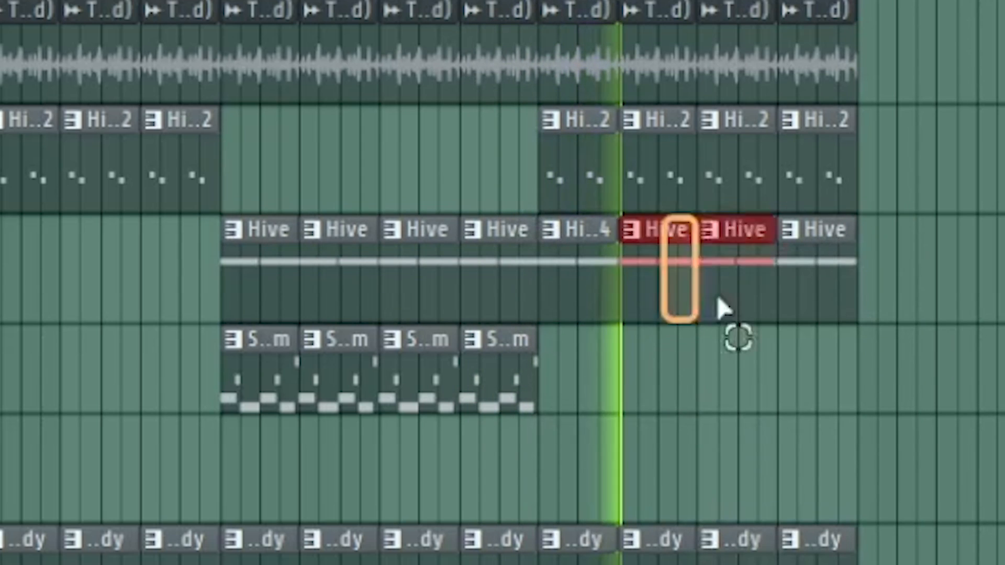
{"action": "key", "text": "Delete"}
{"action": "key", "text": "ctrl+b"}
{"action": "key", "text": "ctrl+b"}
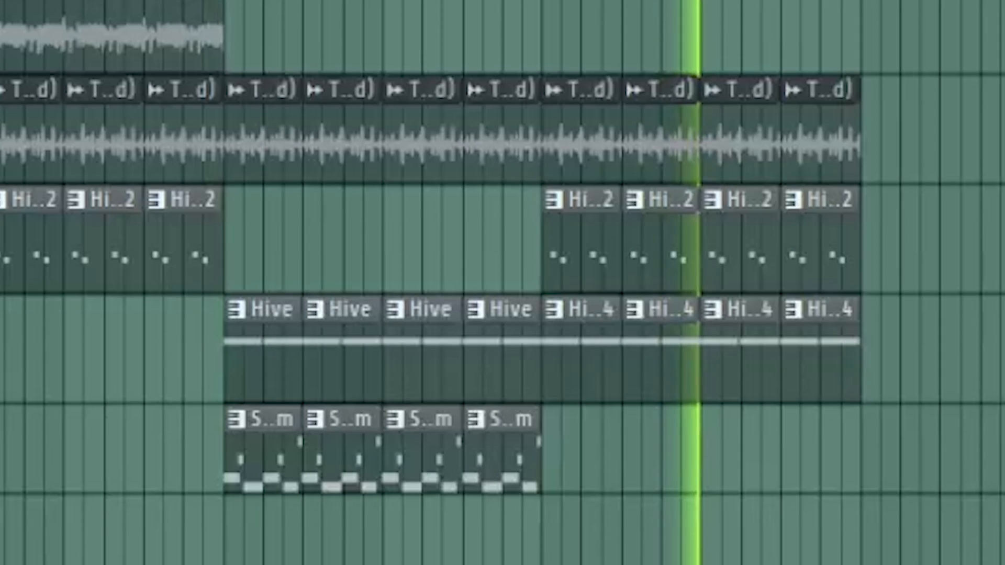
Move the Hive and Serum clips in bars 21–28 down one track each, to Tracks 5 and 6
{"action": "left_click_drag", "start_coordinate": [908, 390], "coordinate": [558, 382]}
{"action": "left_click_drag", "start_coordinate": [664, 445], "coordinate": [138, 479]}
{"action": "key", "text": "shift+Down"}
Shift all clips from bar 5 onward to start at bar 9 and fill bars 5–8 on Track 1 with duplicates
{"action": "left_click_drag", "start_coordinate": [148, 354], "coordinate": [491, 335]}
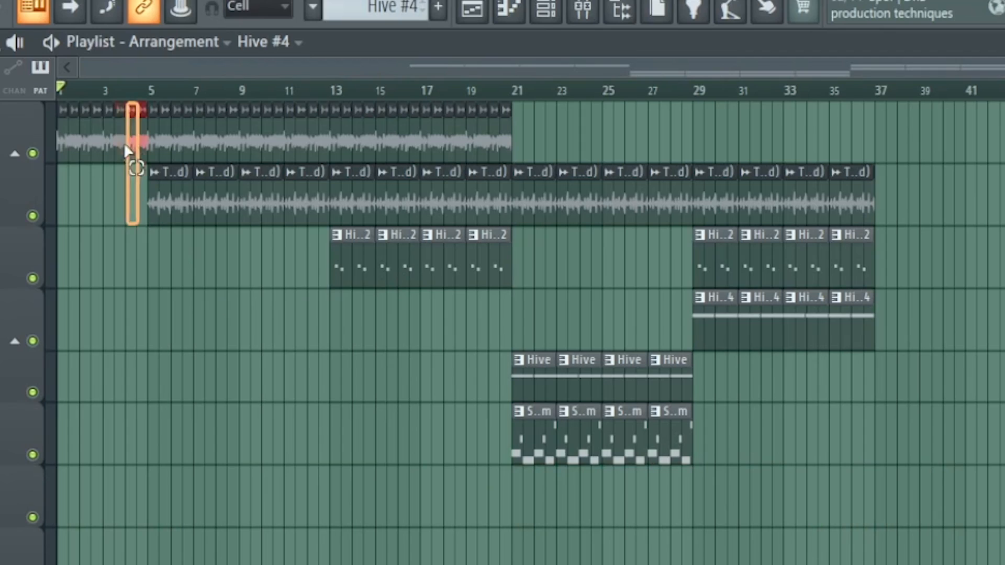
{"action": "left_click_drag", "start_coordinate": [125, 152], "coordinate": [58, 178]}
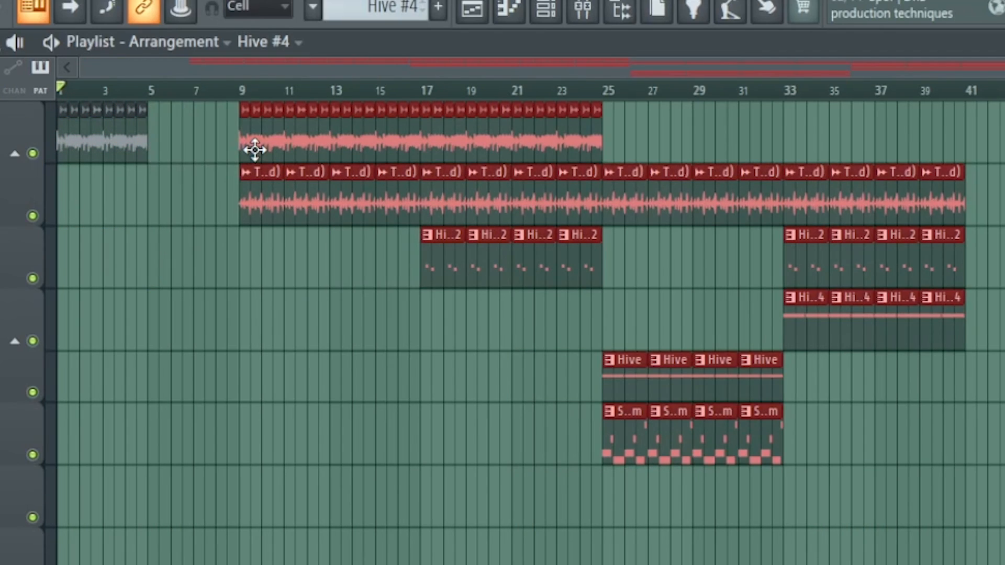
{"action": "key", "text": "ctrl+b"}
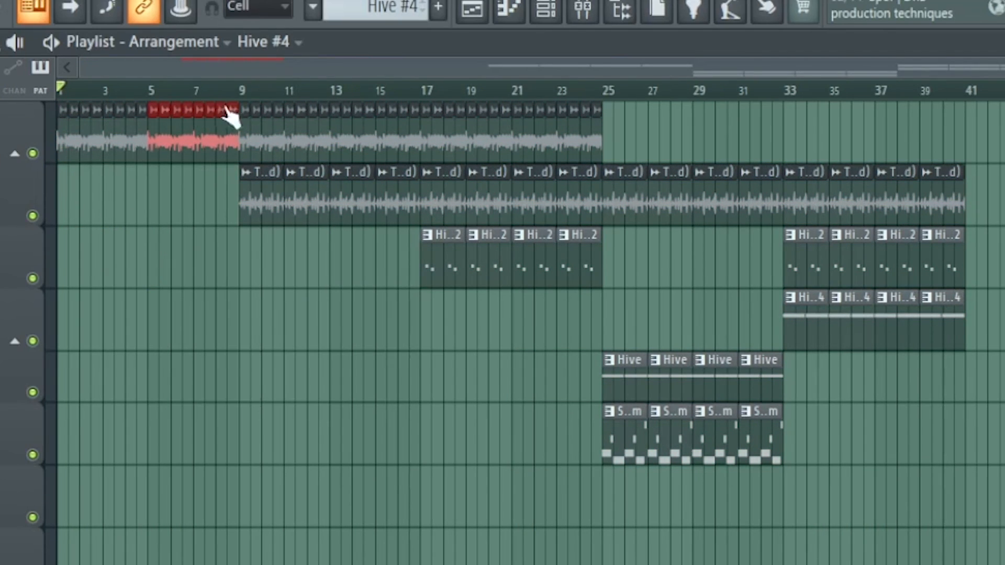
Copy four-bar sections of Tracks 1–4 past the arrangement, staggering them at bars 43, 49, 55 and 61
{"action": "left_click_drag", "start_coordinate": [231, 115], "coordinate": [85, 121]}
{"action": "left_click_drag", "start_coordinate": [241, 91], "coordinate": [783, 92]}
{"action": "left_click", "coordinate": [793, 96]}
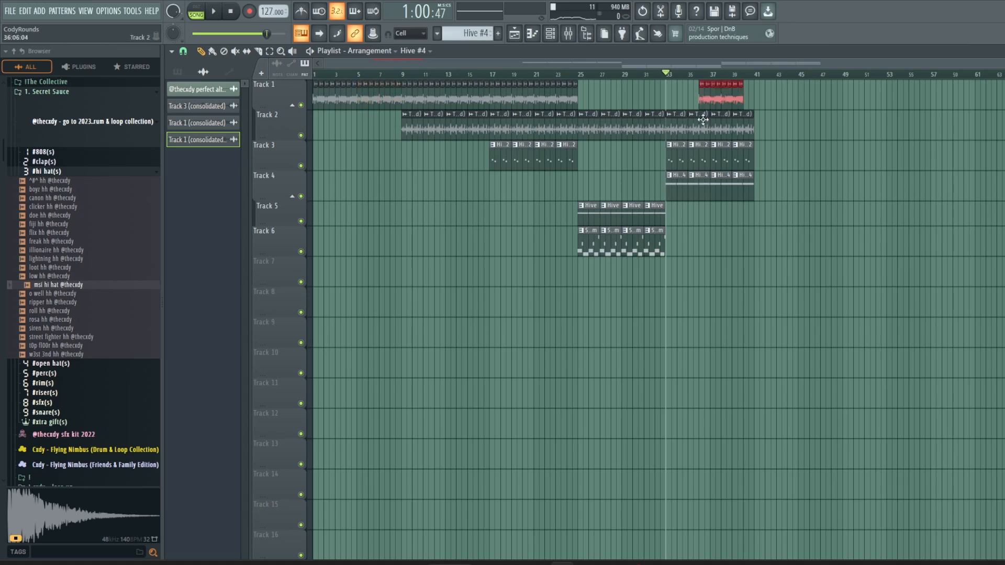
{"action": "left_click_drag", "start_coordinate": [776, 115], "coordinate": [860, 124]}
{"action": "left_click_drag", "start_coordinate": [461, 260], "coordinate": [871, 260]}
{"action": "left_click_drag", "start_coordinate": [871, 260], "coordinate": [849, 260]}
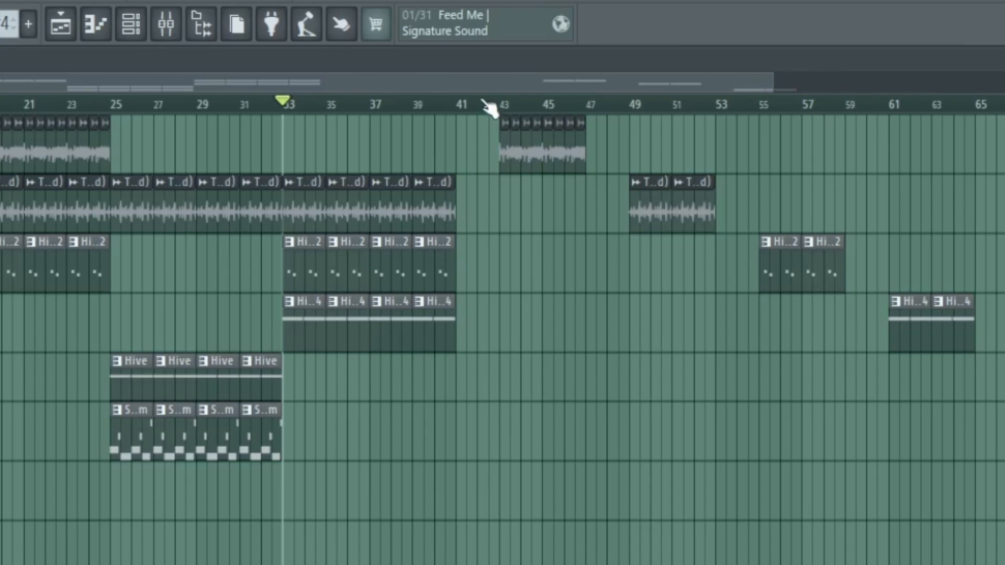
{"action": "scroll", "coordinate": [490, 107], "scroll_direction": "up", "scroll_amount": 2}
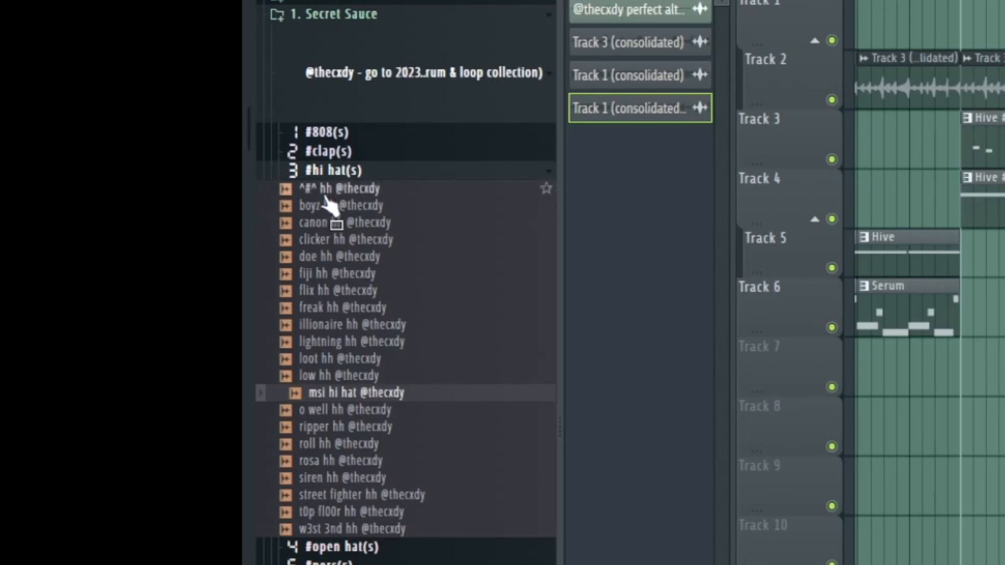
{"action": "left_click", "coordinate": [340, 170]}
{"action": "left_click", "coordinate": [343, 170]}
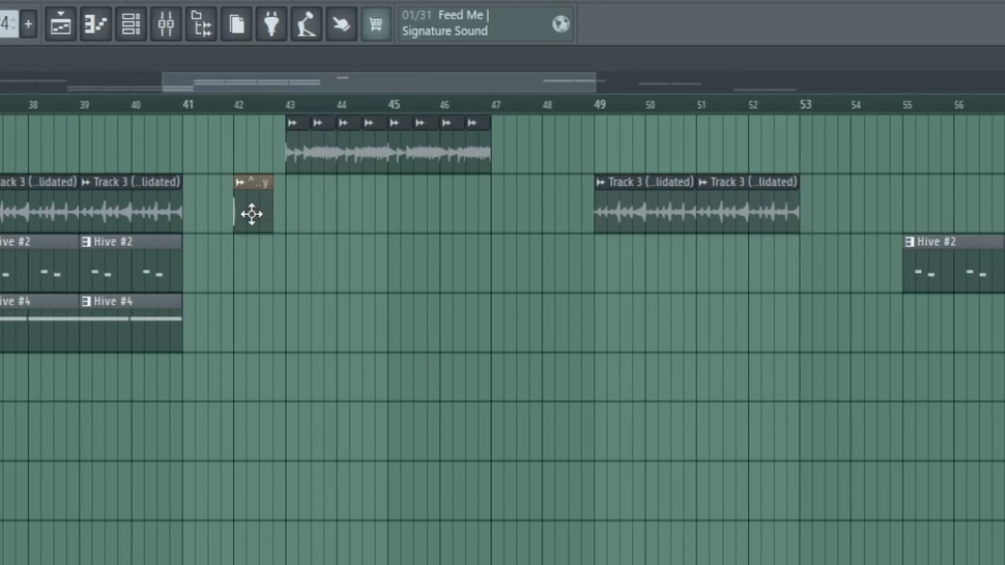
{"action": "left_click_drag", "start_coordinate": [504, 222], "coordinate": [233, 225]}
Slice the recorded master audio clip on both sides of each hi-hat tick to separate the isolated sections
{"action": "scroll", "coordinate": [249, 171], "scroll_direction": "down", "scroll_amount": 4}
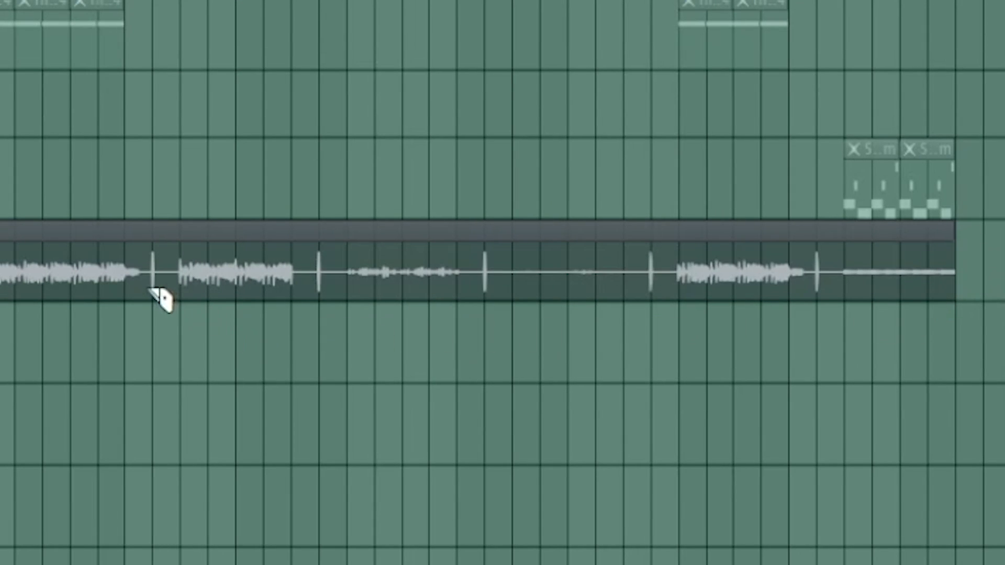
{"action": "left_click", "coordinate": [155, 288]}
{"action": "left_click", "coordinate": [181, 286]}
{"action": "left_click", "coordinate": [313, 288]}
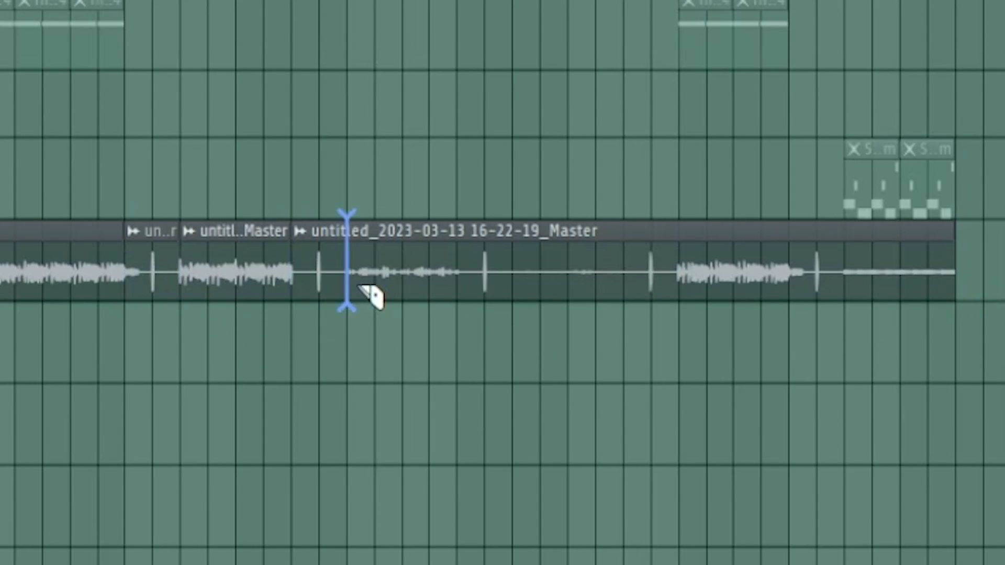
{"action": "left_click", "coordinate": [370, 293]}
{"action": "left_click", "coordinate": [479, 304]}
{"action": "left_click", "coordinate": [539, 306]}
{"action": "left_click", "coordinate": [649, 306]}
{"action": "left_click", "coordinate": [706, 307]}
{"action": "left_click", "coordinate": [812, 304]}
Delete the short slices containing the hi-hat ticks and select the remaining slices of the recording
{"action": "right_click", "coordinate": [821, 259]}
{"action": "right_click", "coordinate": [630, 276]}
{"action": "right_click", "coordinate": [317, 261]}
{"action": "right_click", "coordinate": [152, 262]}
{"action": "right_click", "coordinate": [84, 261]}
{"action": "key", "text": "p"}
{"action": "left_click_drag", "start_coordinate": [978, 330], "coordinate": [225, 273]}
{"action": "left_click", "coordinate": [224, 298], "text": "ctrl"}
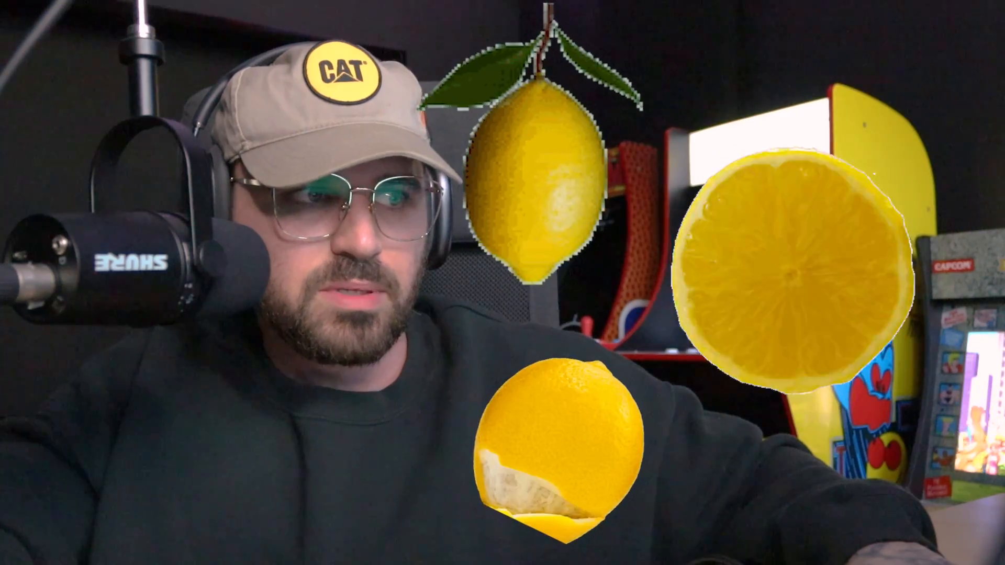